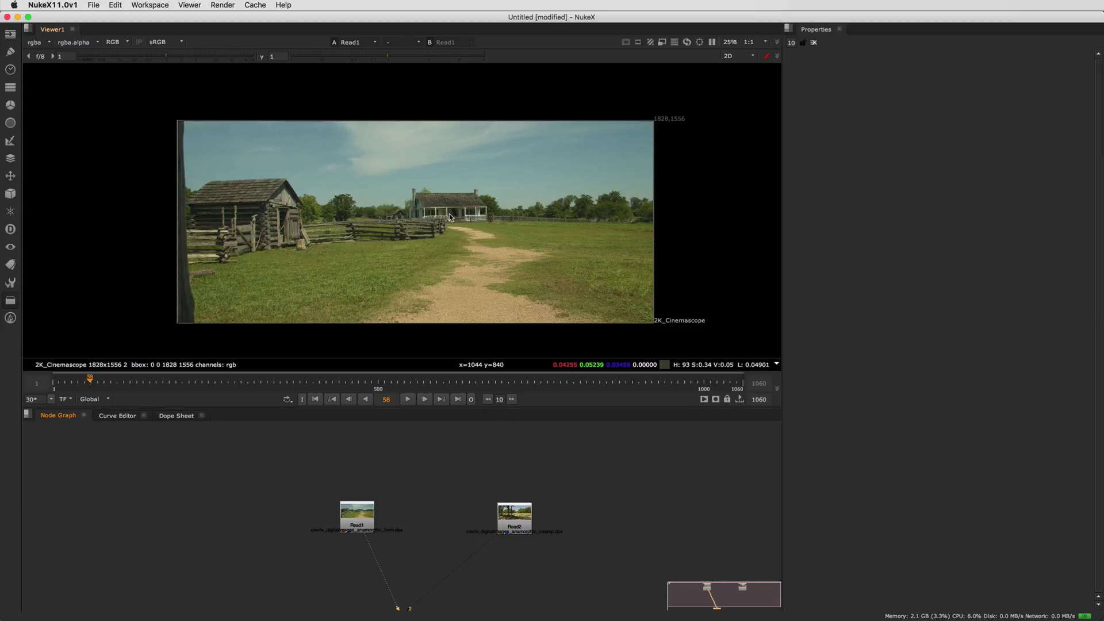
# Open the Read1 node's properties and check the image format assigned to the farm plate.
pyautogui.doubleClick(361, 530)
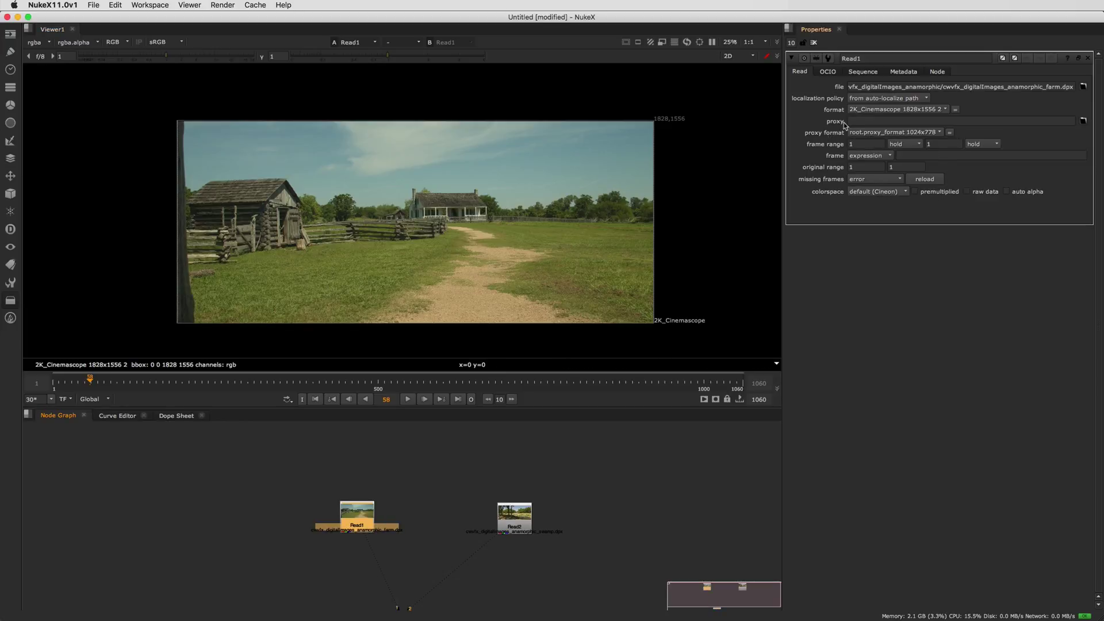
pyautogui.click(855, 113)
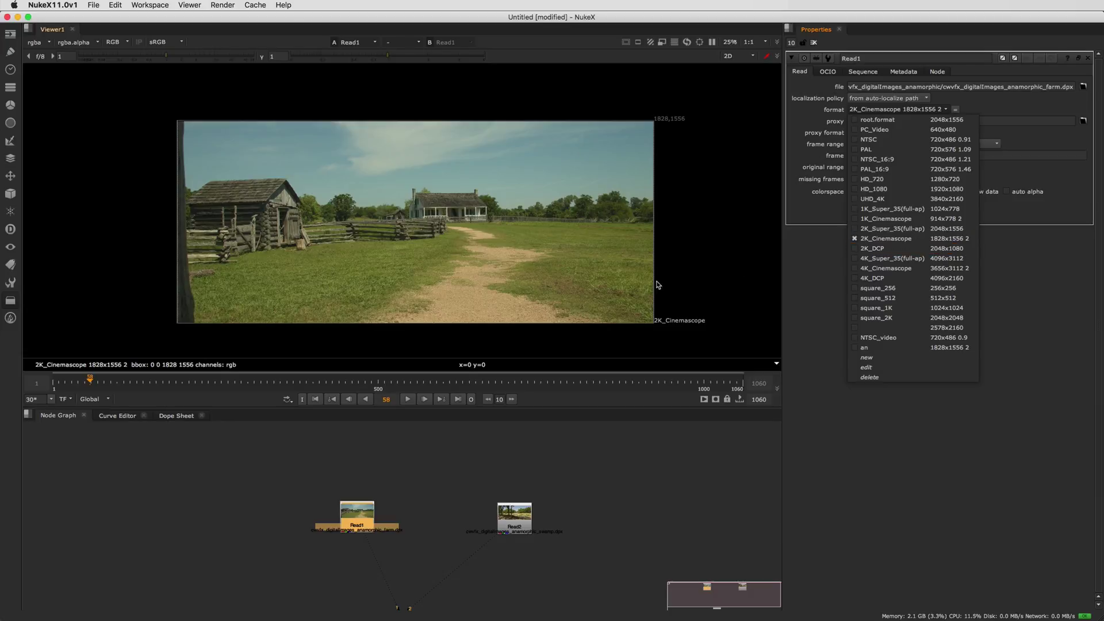
pyautogui.click(616, 281)
# Examine the shape of individual pixels in the Read1 farm image up close, and return to the full frame.
pyautogui.scroll(10, 409, 177)
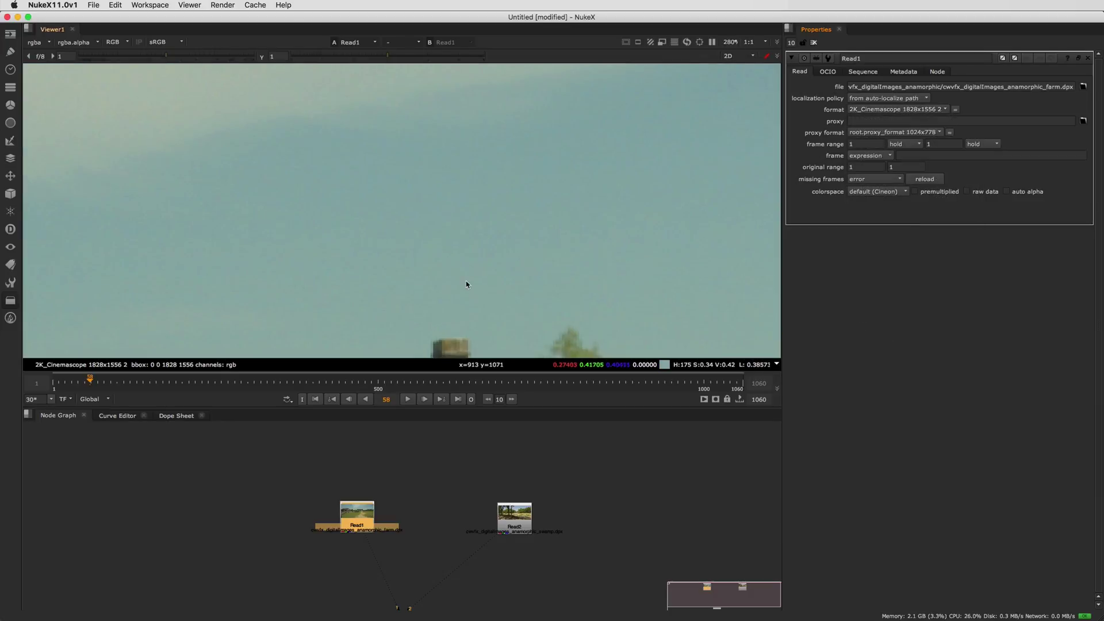
pyautogui.scroll(7, 465, 283)
pyautogui.scroll(7, 453, 204)
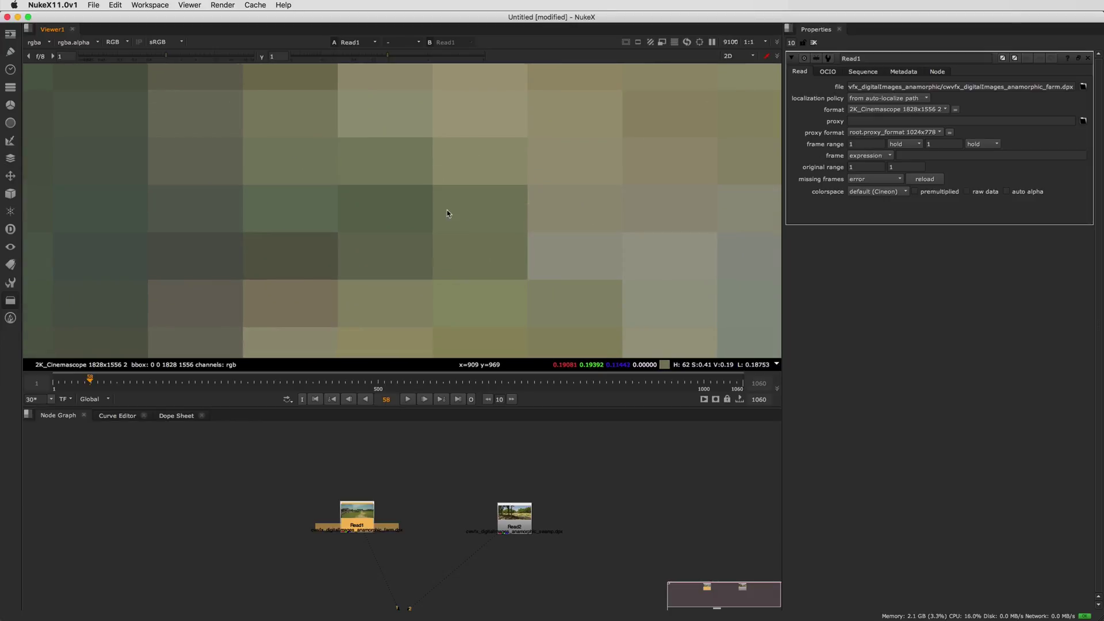
pyautogui.scroll(5, 399, 227)
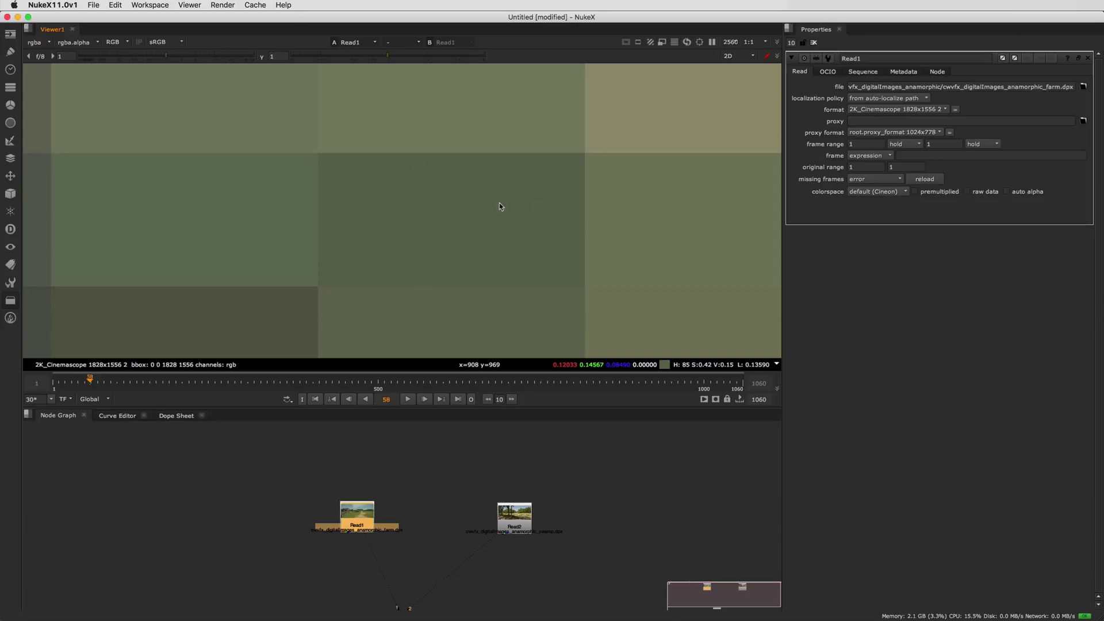
pyautogui.scroll(-5, 510, 260)
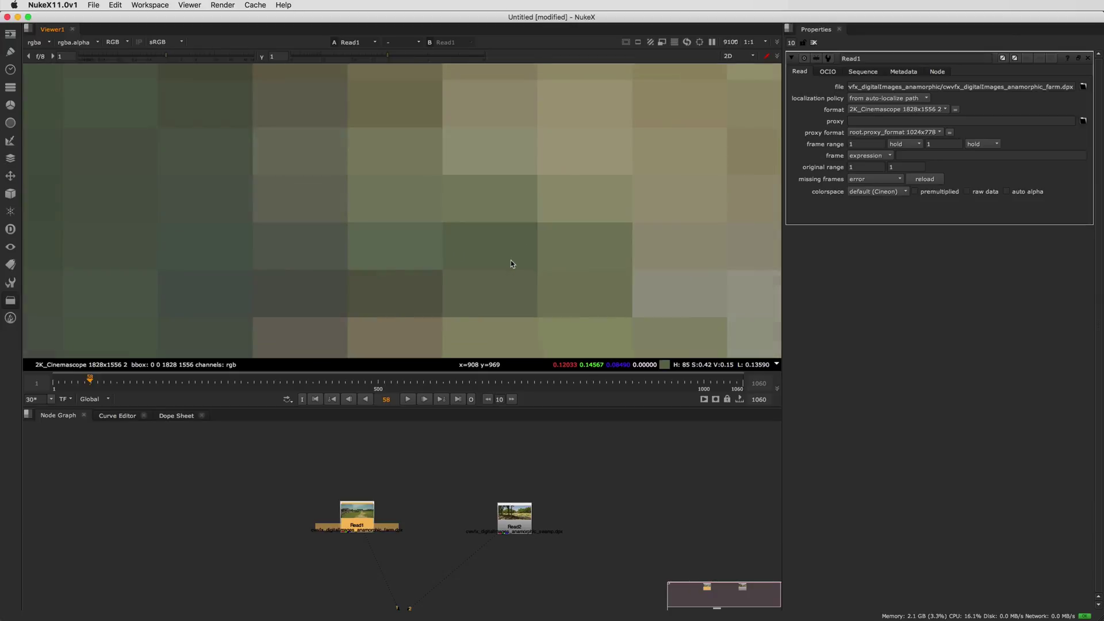
pyautogui.press('f')
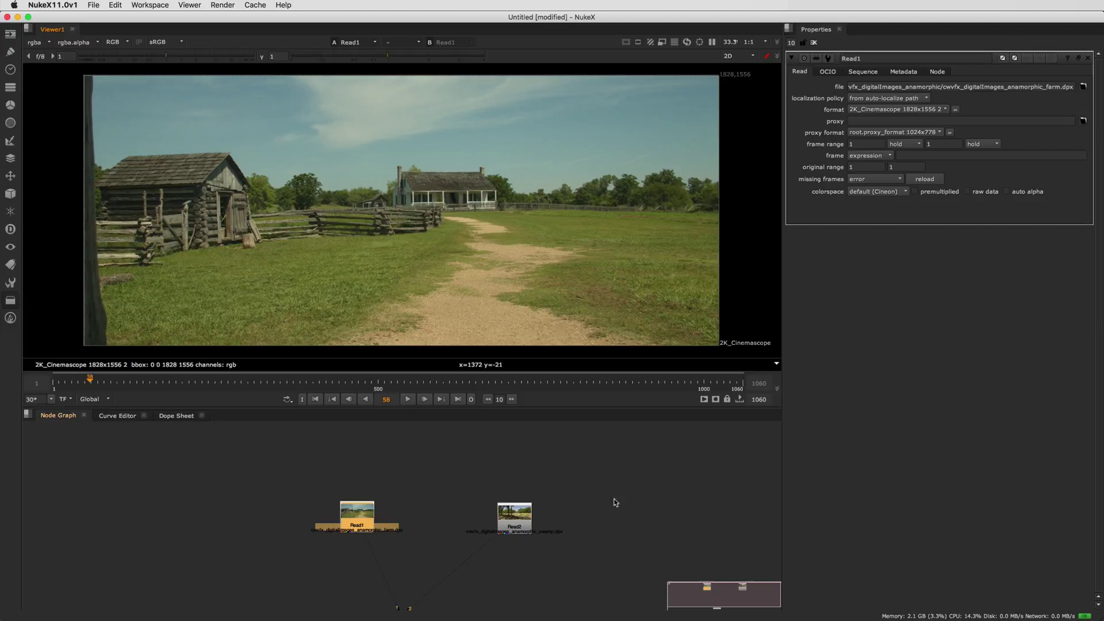
# Add a Reformat node directly after the Read1 node.
pyautogui.click(360, 524)
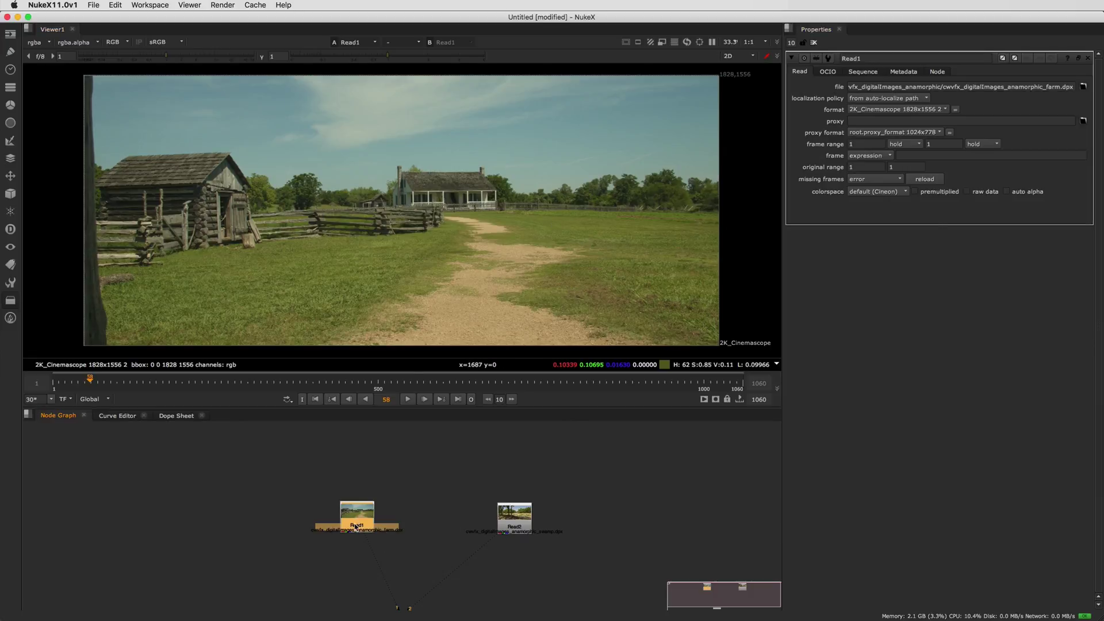
pyautogui.press('Tab')
pyautogui.write('re')
pyautogui.press('Down')
pyautogui.press('Down')
pyautogui.press('Down')
pyautogui.press('Down')
pyautogui.press('Down')
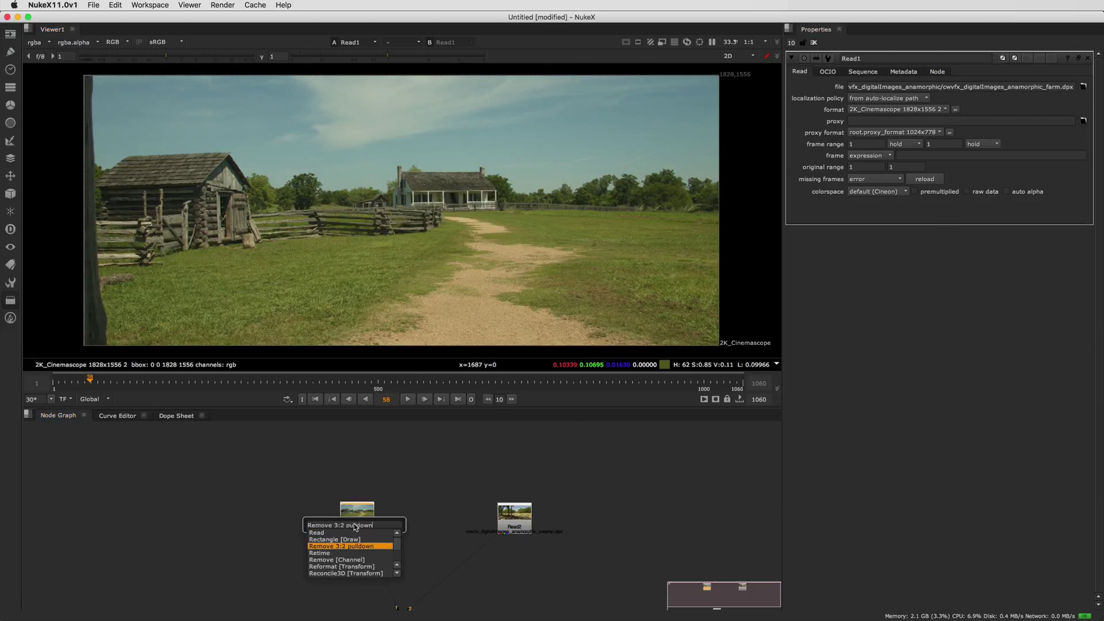
pyautogui.press('Return')
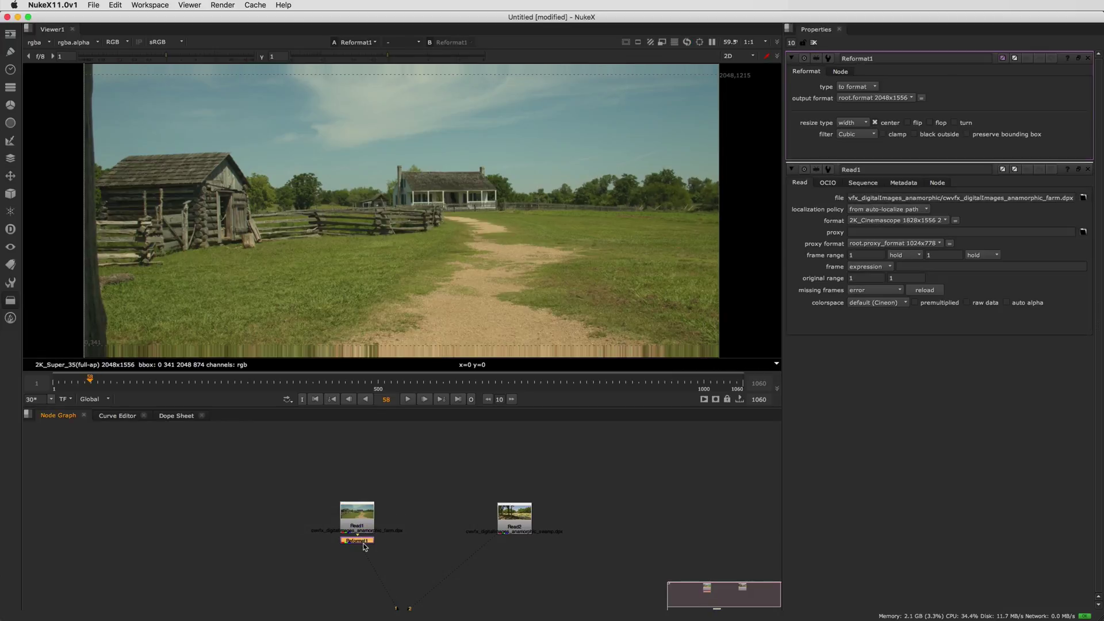
# Create a new output format named test for the Reformat node, 1828 x 1556 with a pixel aspect of 1.
pyautogui.click(897, 98)
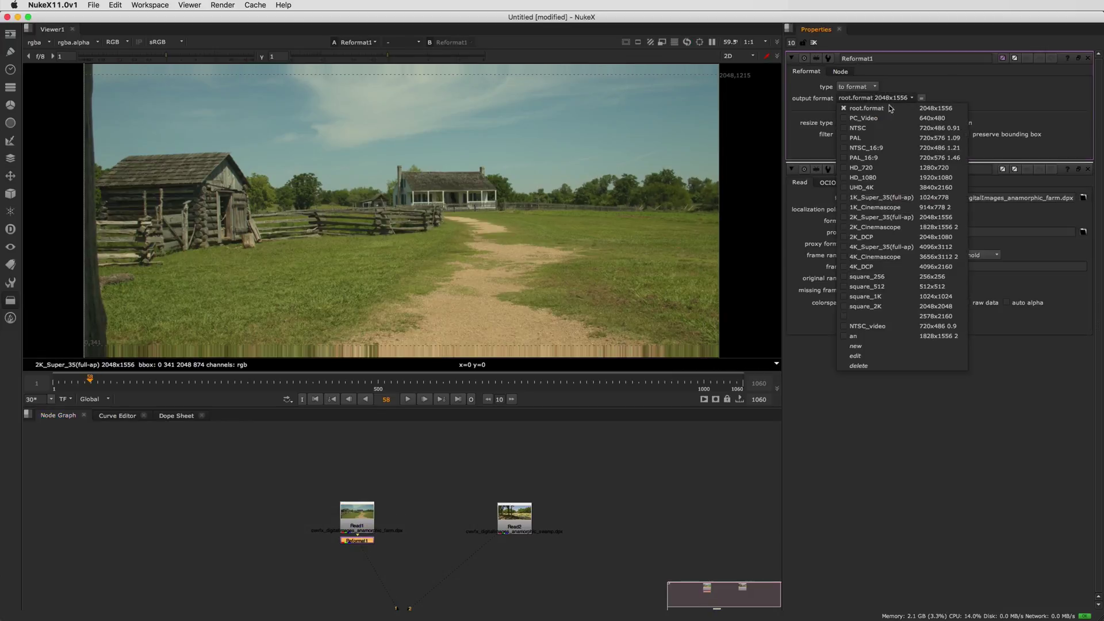
pyautogui.click(877, 348)
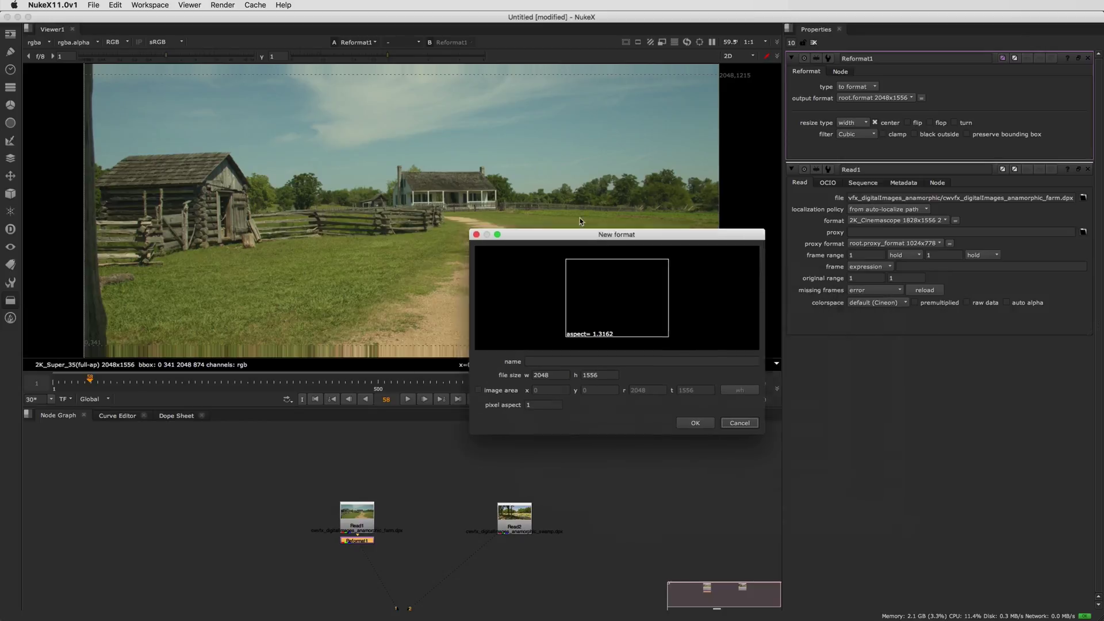
pyautogui.moveTo(601, 234); pyautogui.dragTo(492, 115)
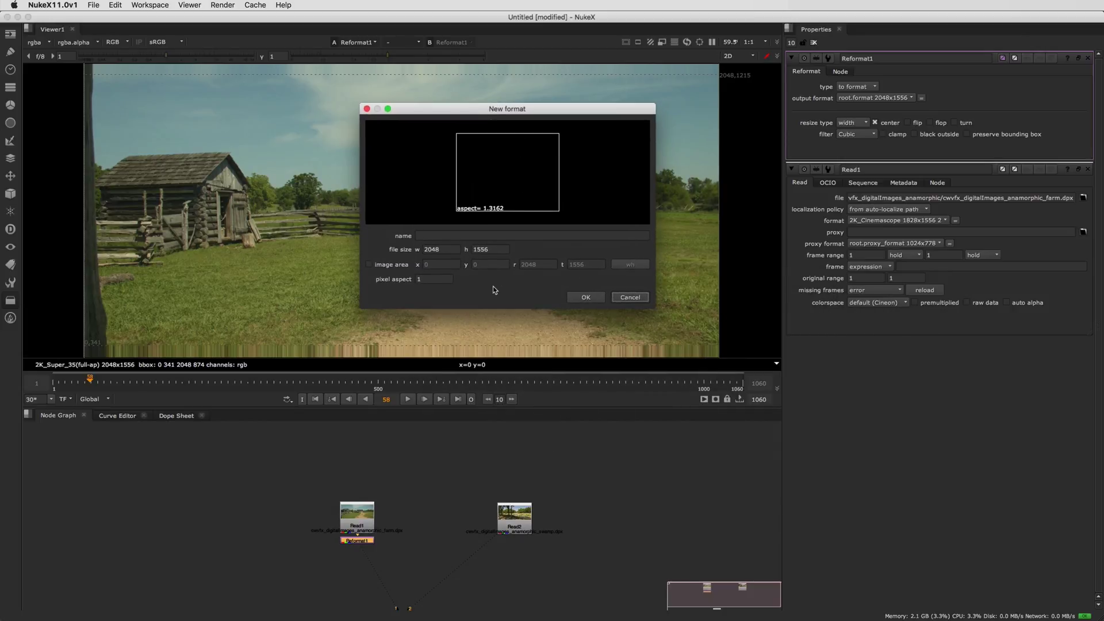
pyautogui.moveTo(445, 250); pyautogui.dragTo(399, 245)
pyautogui.write('18')
pyautogui.click(497, 251)
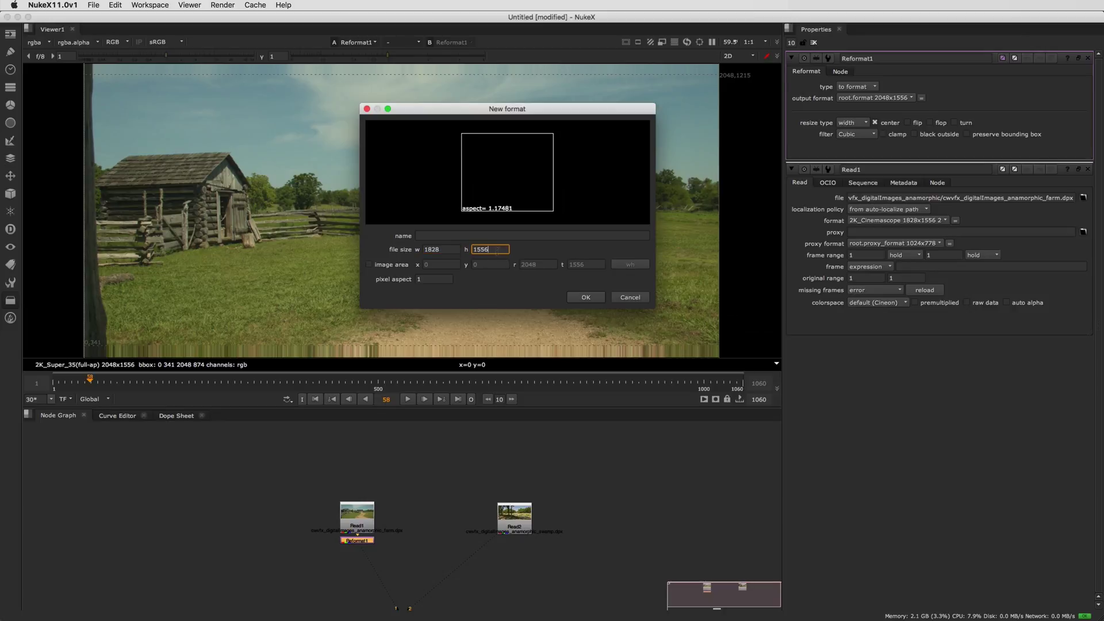
pyautogui.press('Tab')
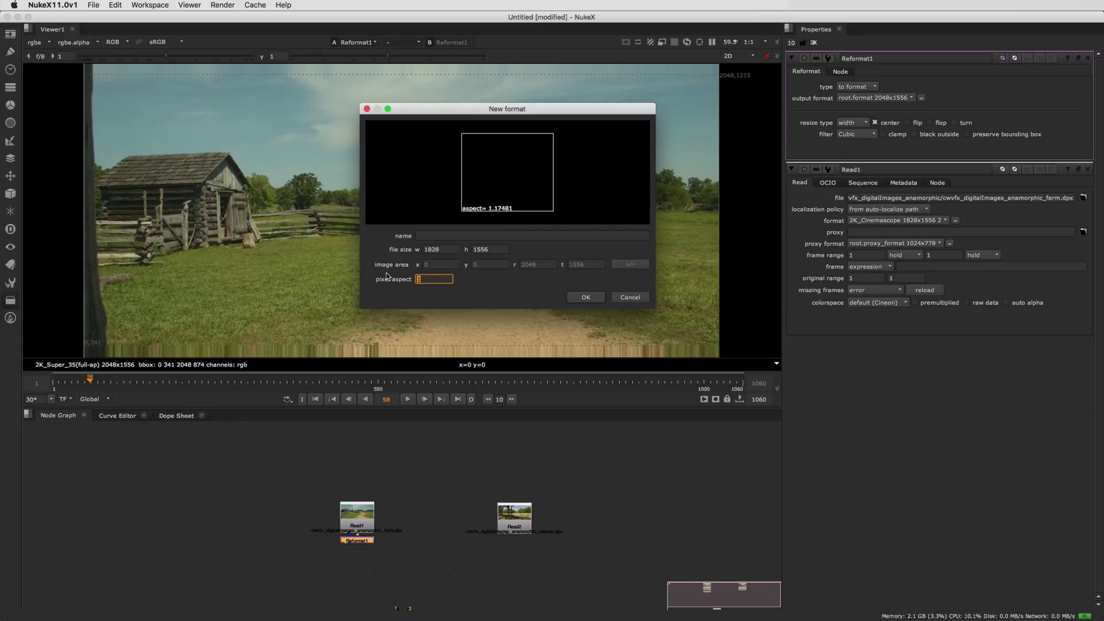
pyautogui.press('Return')
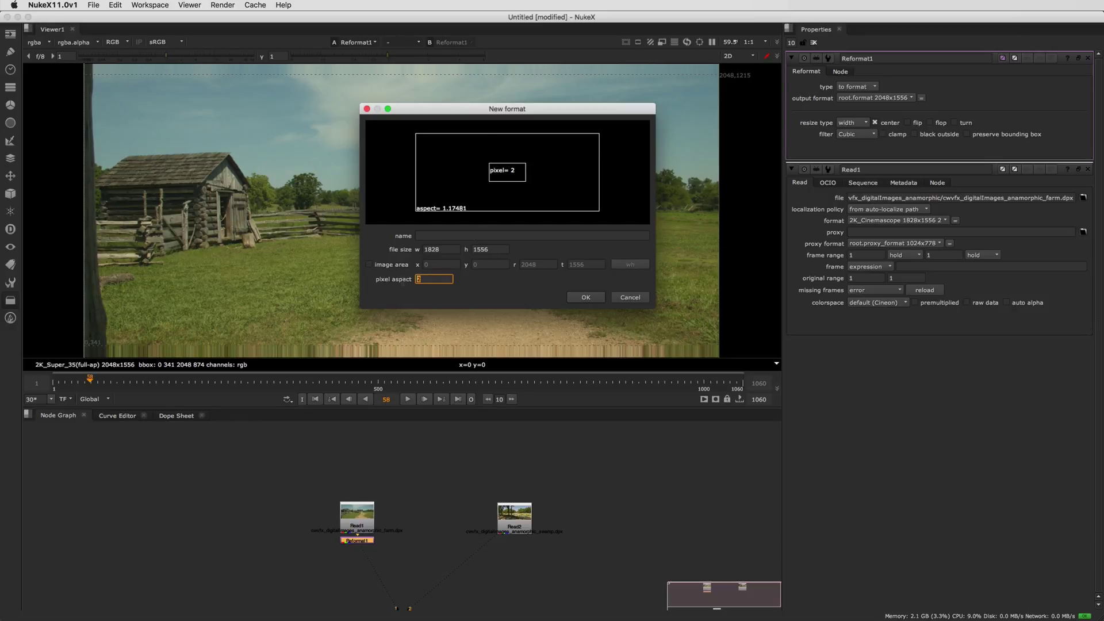
pyautogui.write('1')
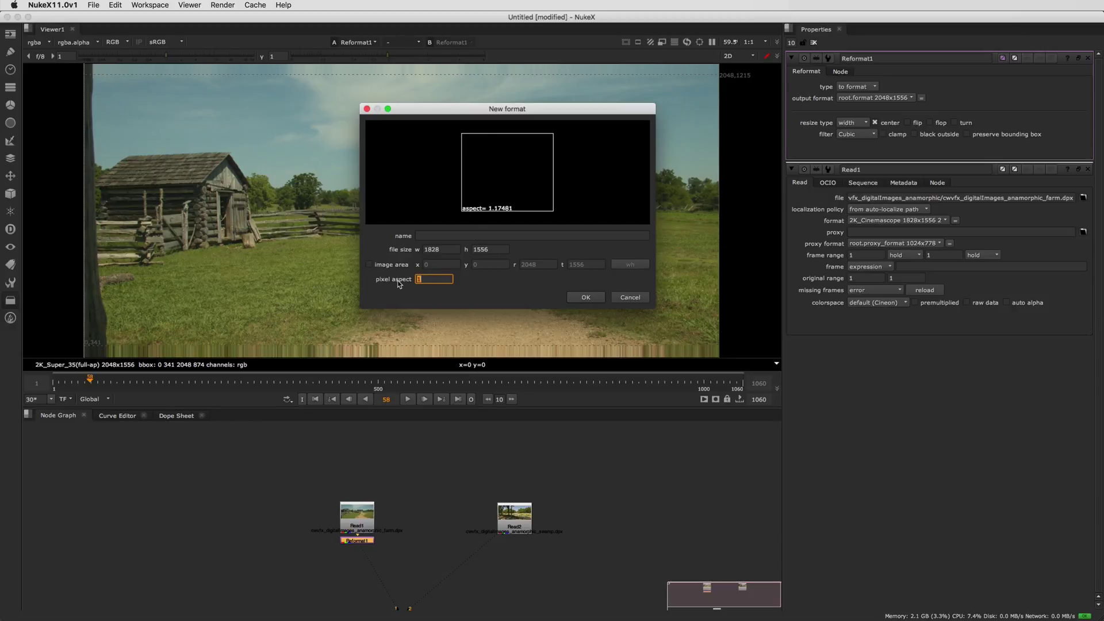
pyautogui.click(435, 236)
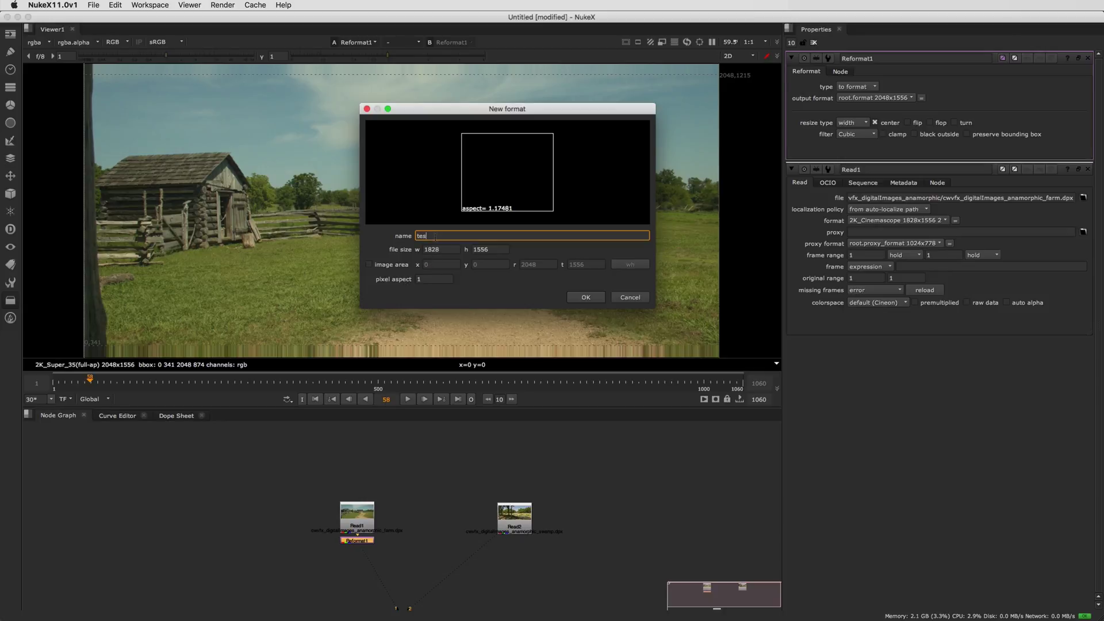
pyautogui.click(584, 298)
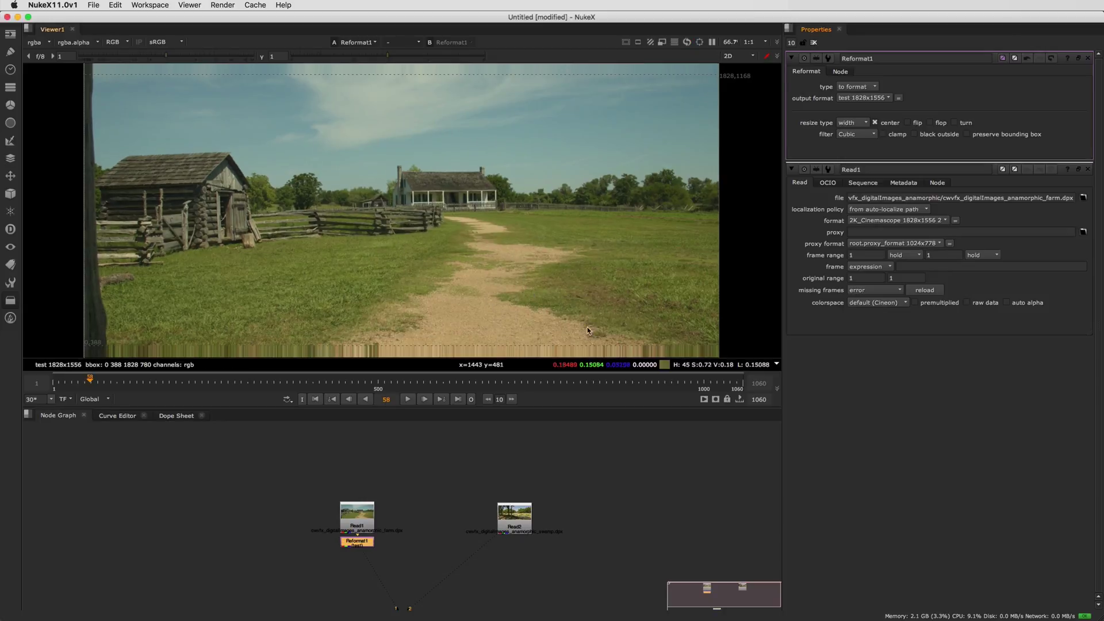
# Show Reformat1 in the viewer and set its resize type to none, keeping the whole frame in view.
pyautogui.click(361, 543)
pyautogui.press('1')
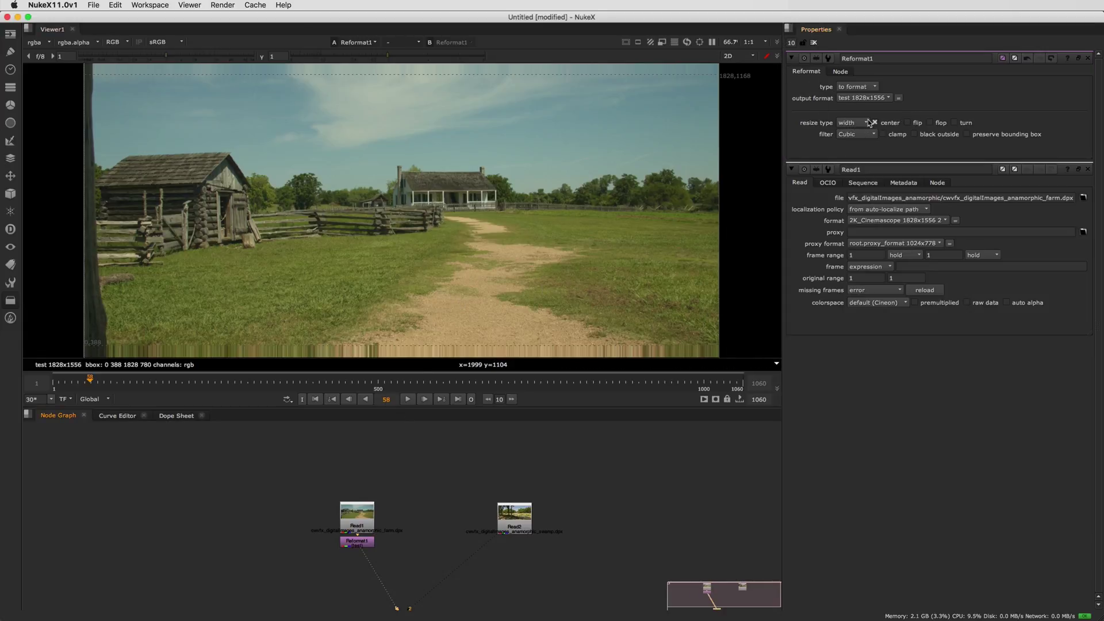
pyautogui.click(864, 126)
pyautogui.click(851, 112)
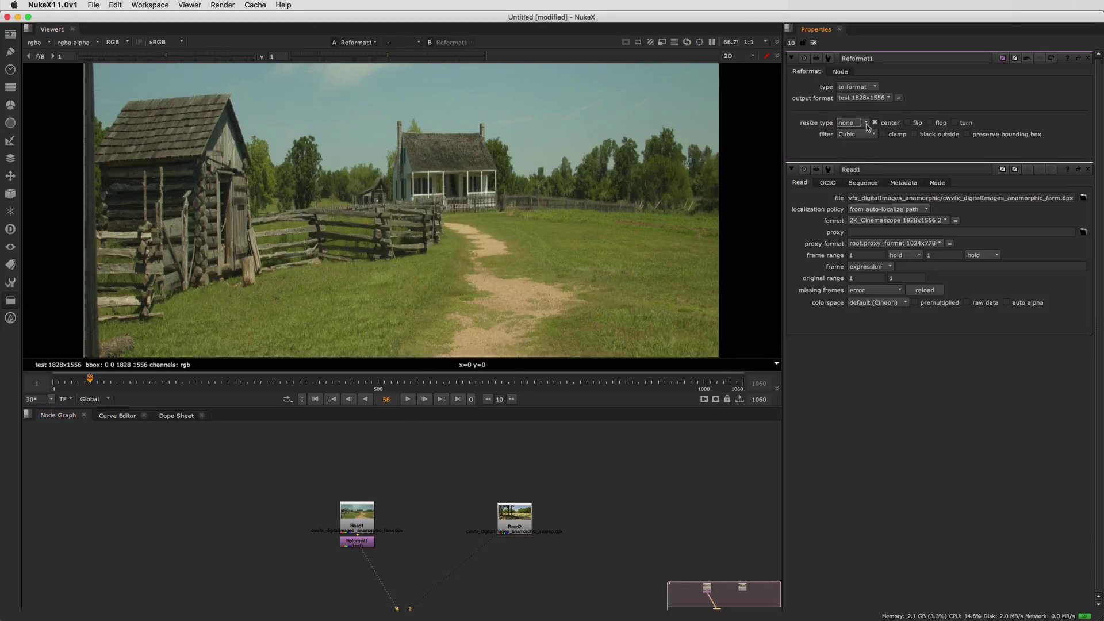
pyautogui.scroll(-5, 561, 193)
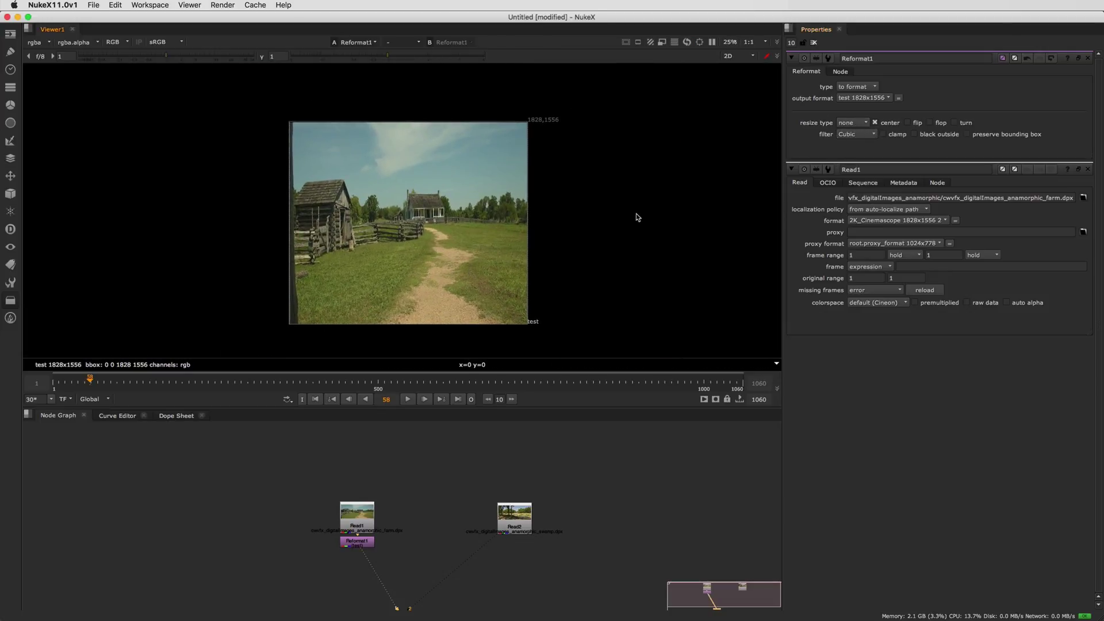
pyautogui.scroll(2, 437, 240)
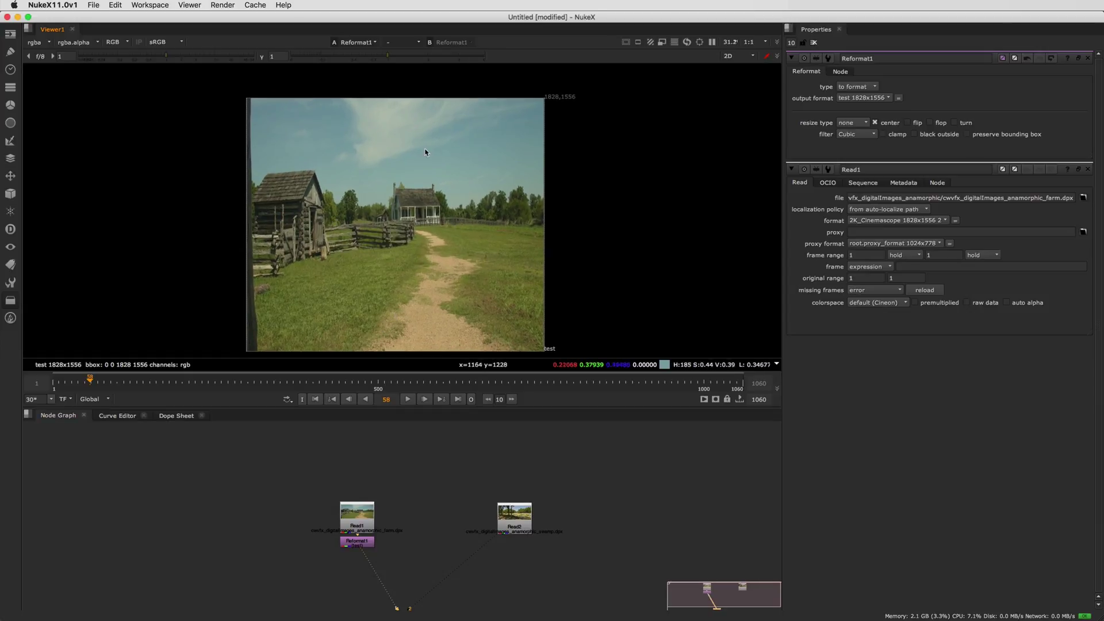
pyautogui.scroll(-1, 437, 259)
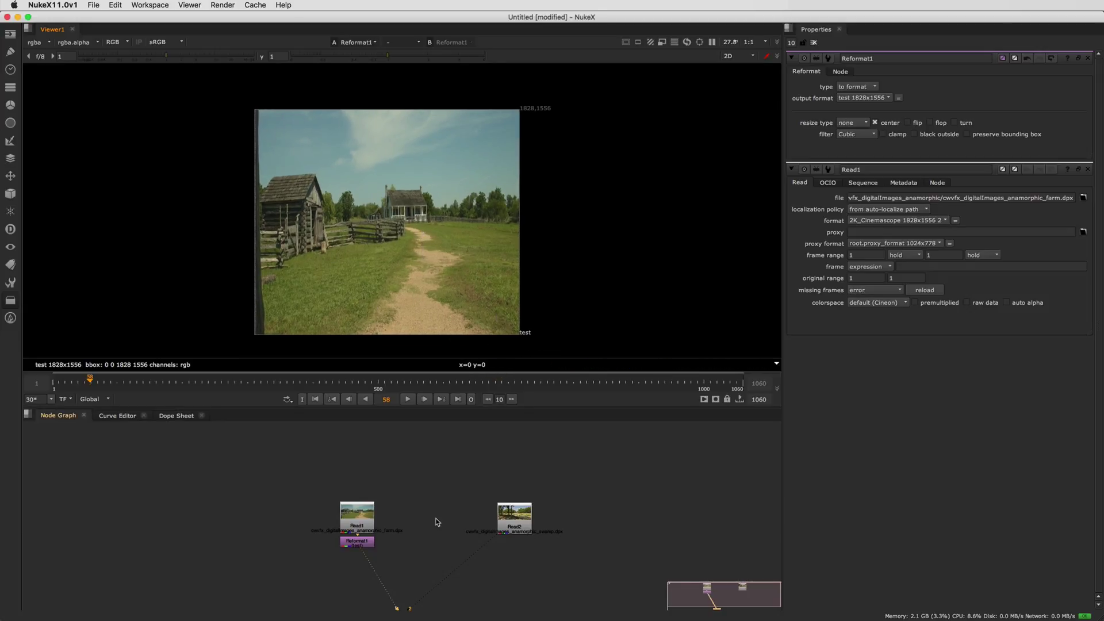
# Show the original Read1 image in the viewer to compare it with the reformatted version.
pyautogui.click(369, 526)
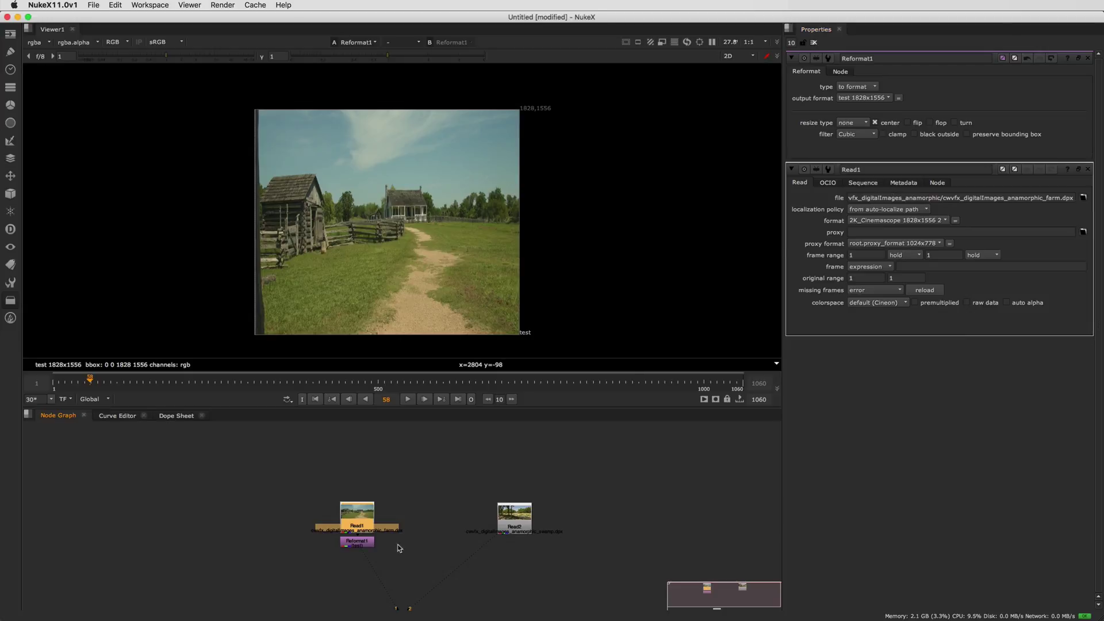
pyautogui.press('1')
pyautogui.scroll(4, 426, 276)
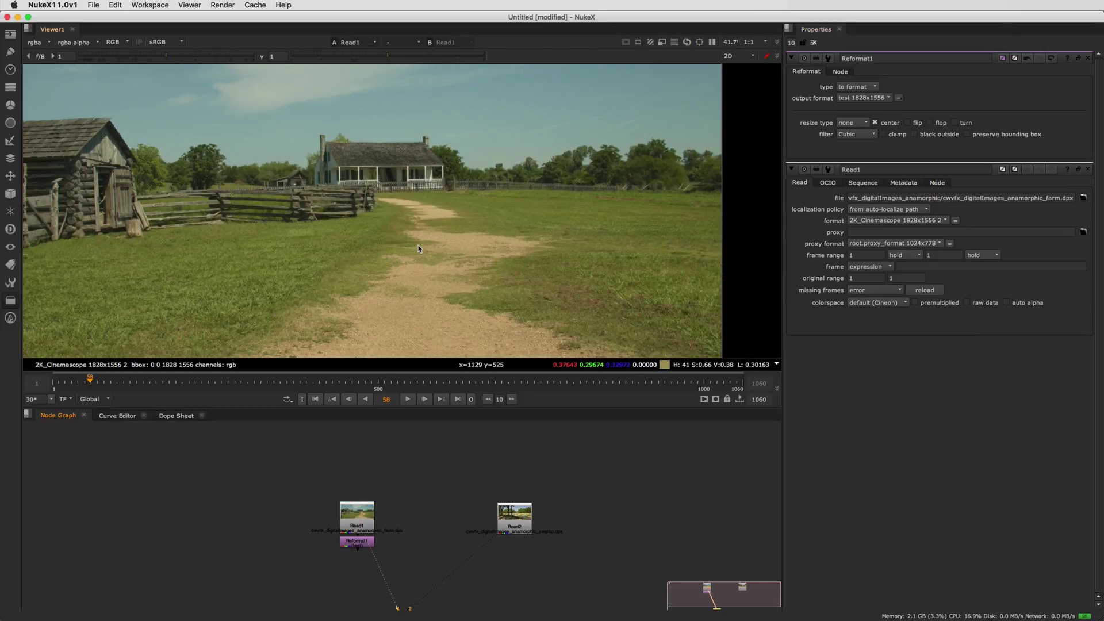
pyautogui.scroll(-2, 424, 263)
pyautogui.moveTo(423, 263); pyautogui.dragTo(479, 279, button='middle')
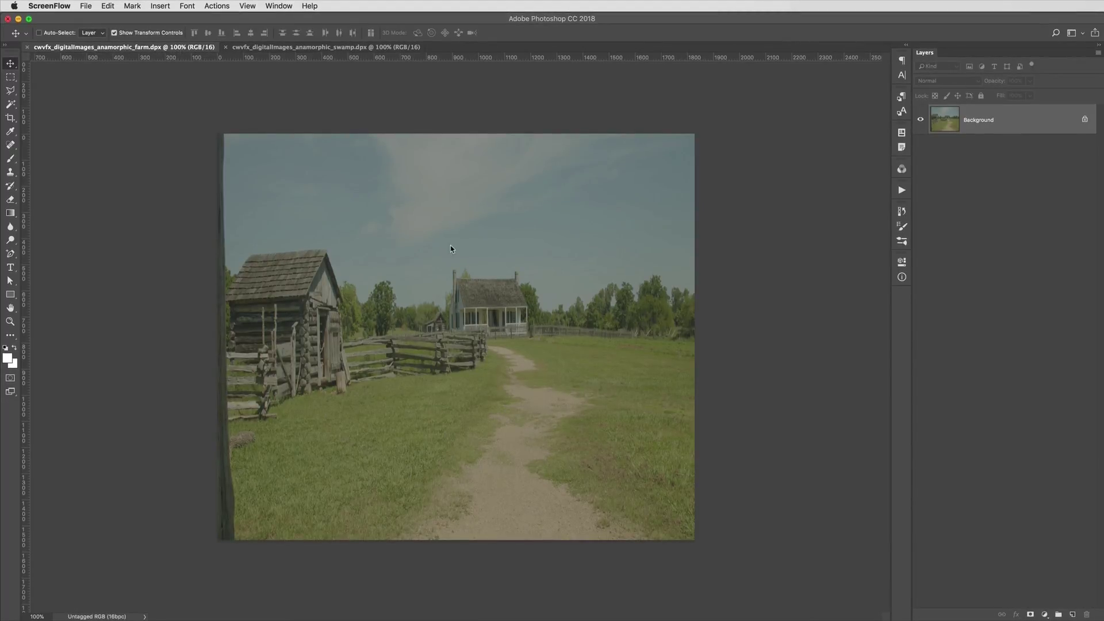
# In Photoshop, examine the pixel shape of cwvfx_digitalImages_anamorphic_farm.dpx at high magnification, and return to 100%.
pyautogui.click(325, 55)
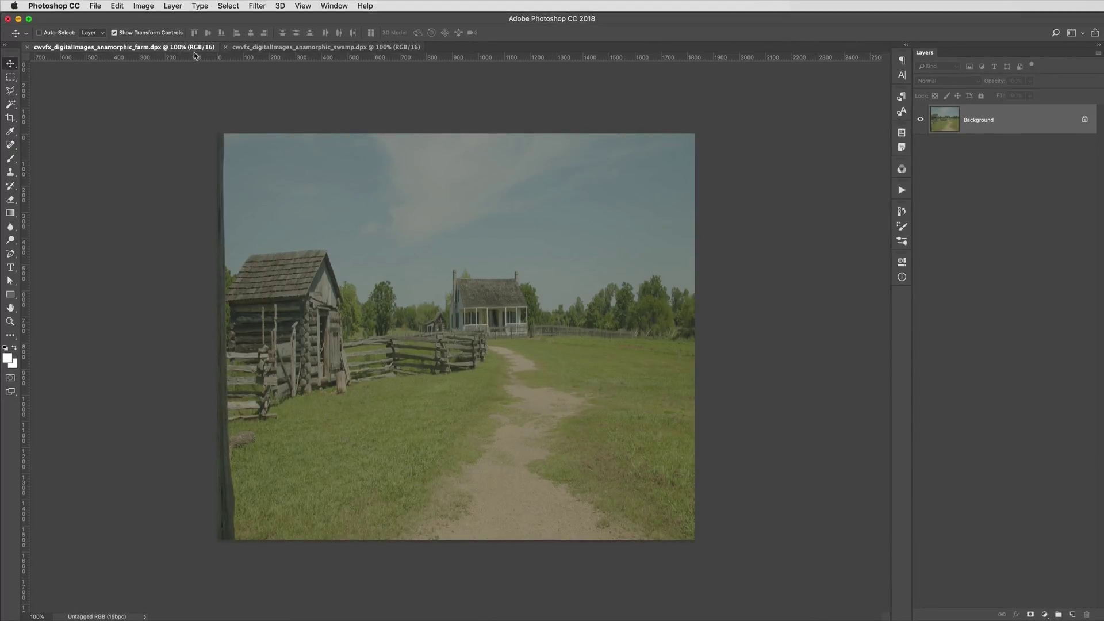
pyautogui.click(252, 47)
pyautogui.click(176, 48)
pyautogui.press('super+equal')
pyautogui.press('super+equal')
pyautogui.press('super+equal')
pyautogui.press('super+equal')
pyautogui.press('super+equal')
pyautogui.press('super+equal')
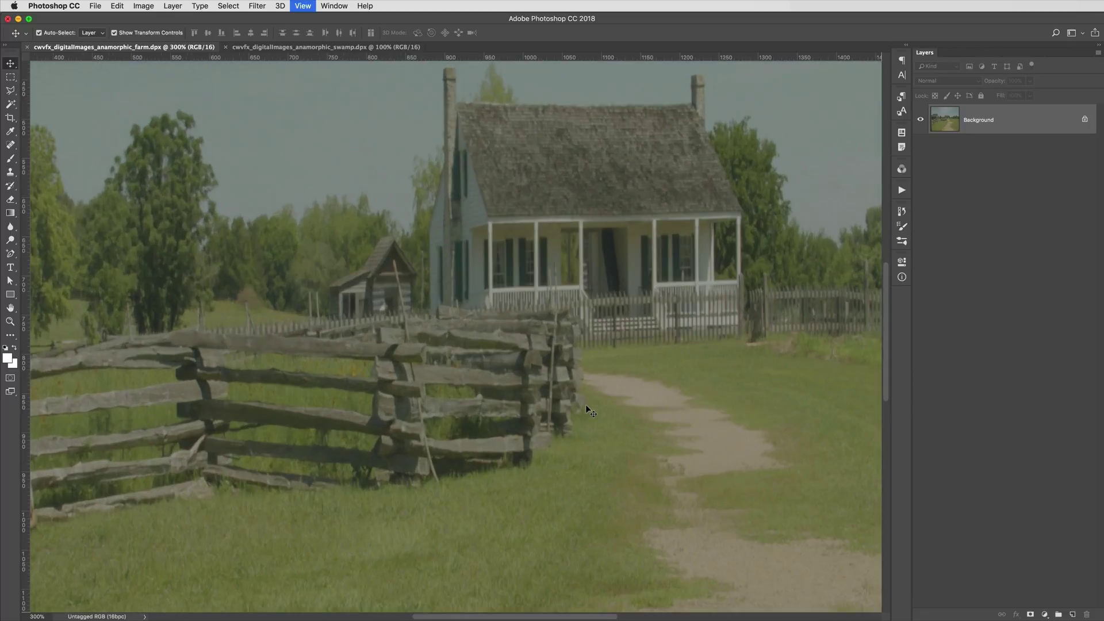
pyautogui.press('super+equal')
pyautogui.press('super+equal')
pyautogui.press('super+equal')
pyautogui.press('super+equal')
pyautogui.press('super+equal')
pyautogui.press('super+equal')
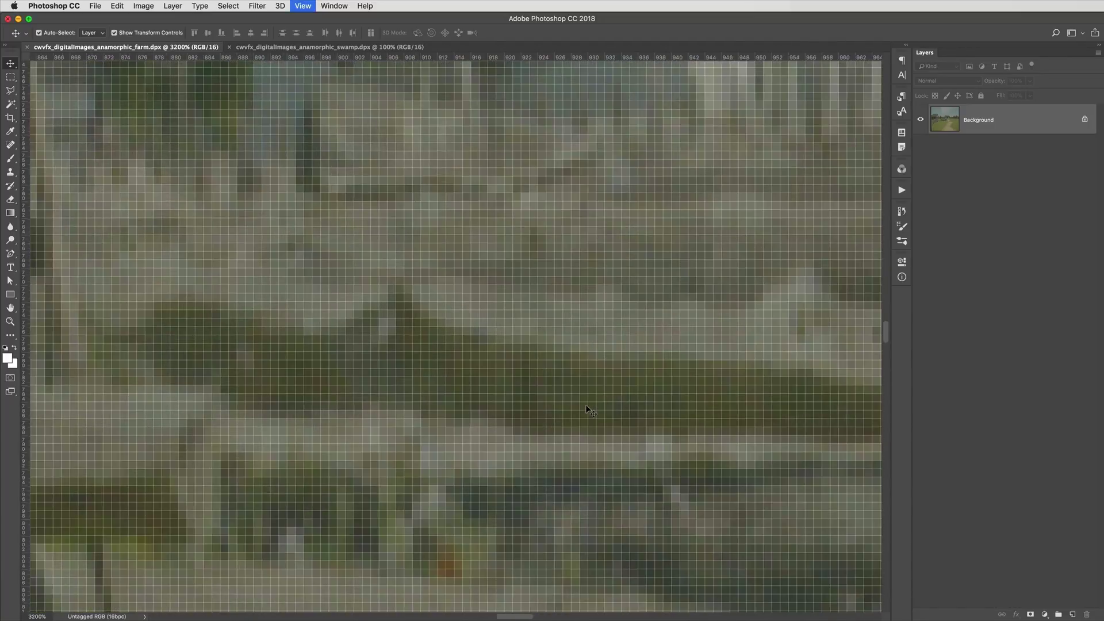
pyautogui.press('super+minus')
pyautogui.press('super+minus')
pyautogui.press('super+minus')
pyautogui.press('super+minus')
pyautogui.press('super+minus')
pyautogui.press('super+minus')
pyautogui.press('super+minus')
pyautogui.press('super+minus')
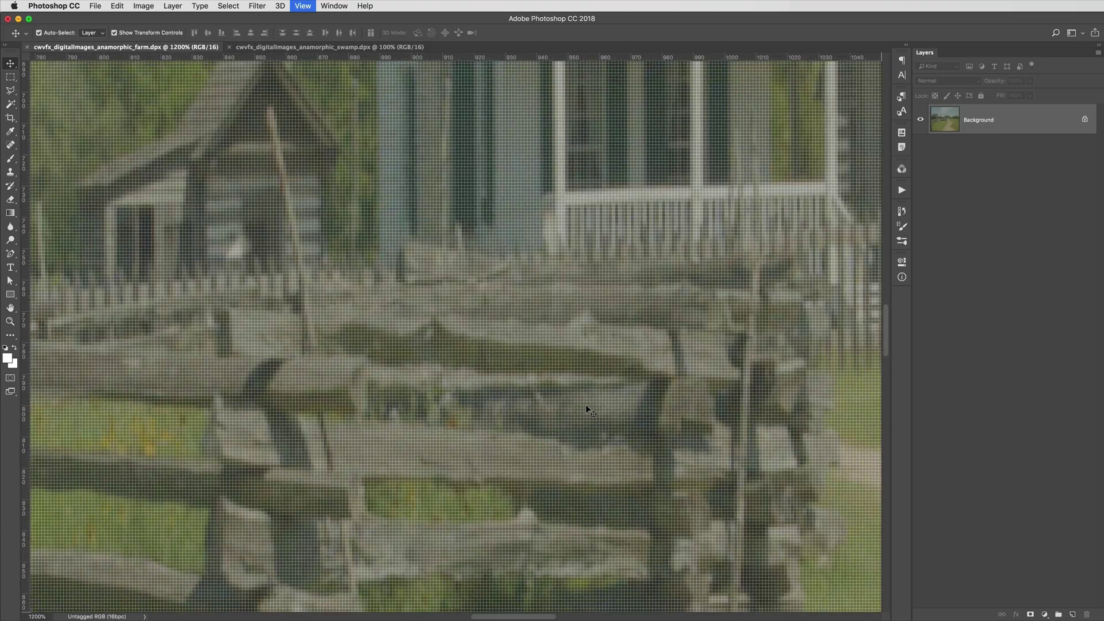
pyautogui.press('super+minus')
pyautogui.press('super+minus')
pyautogui.press('super+minus')
pyautogui.press('super+minus')
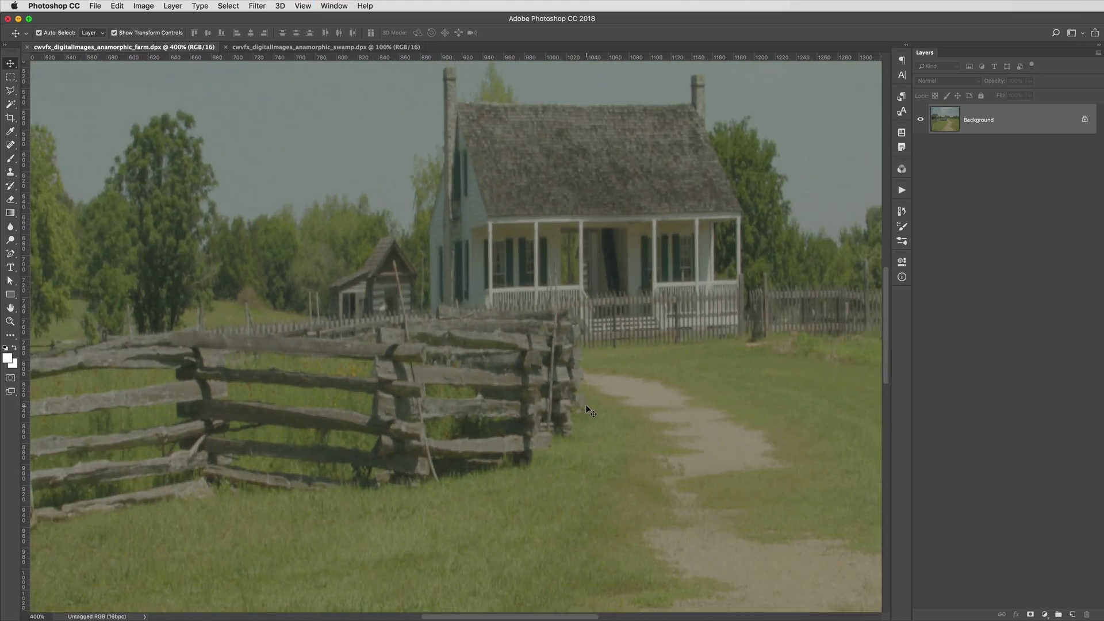
pyautogui.press('super+minus')
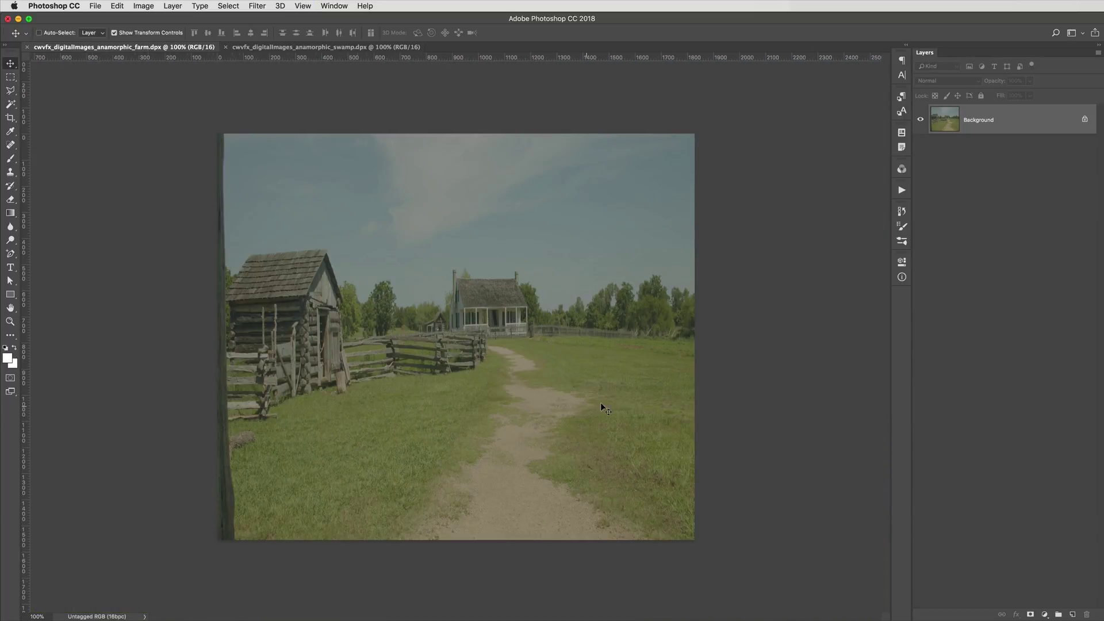
# Set the farm image's pixel aspect ratio to Anamorphic 2:1 (2) and show the whole frame at 66.7%.
pyautogui.click(303, 7)
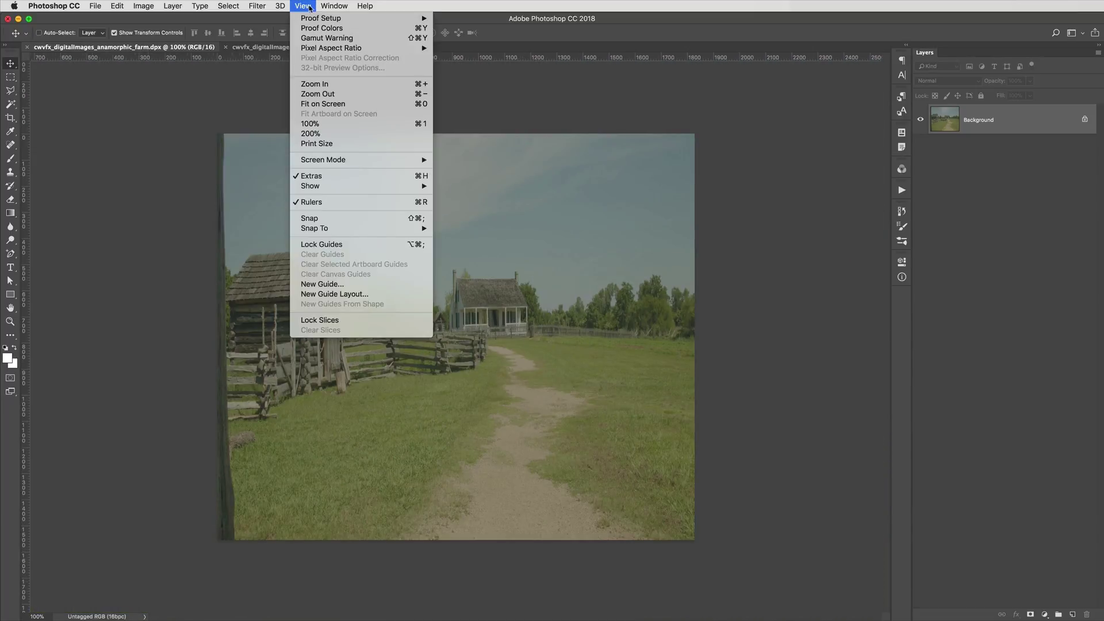
pyautogui.moveTo(343, 51)
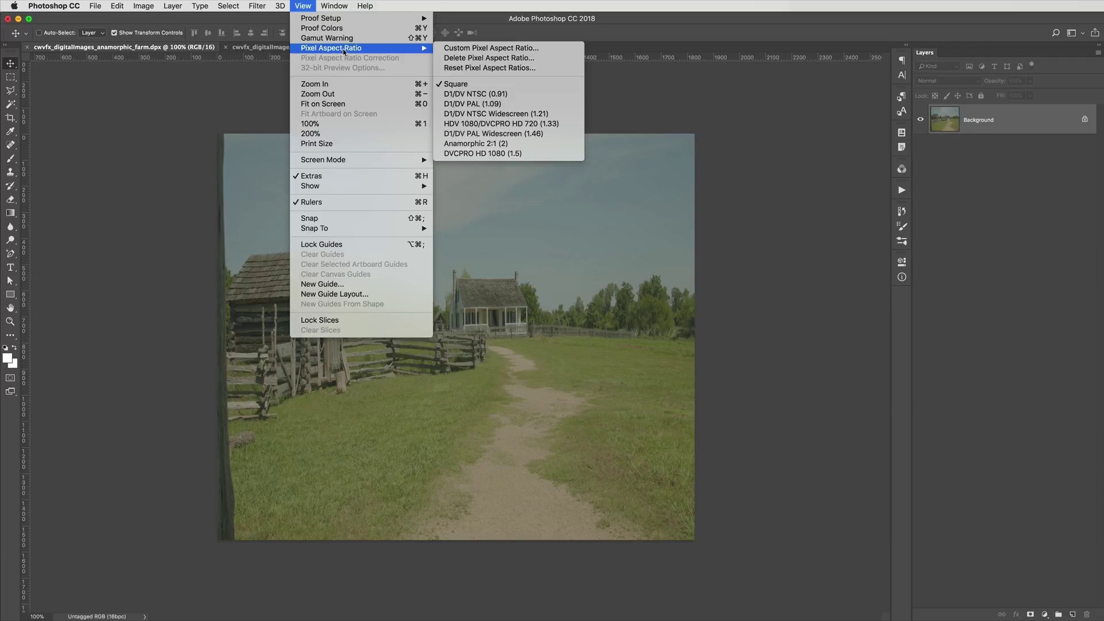
pyautogui.click(508, 144)
pyautogui.press('super+minus')
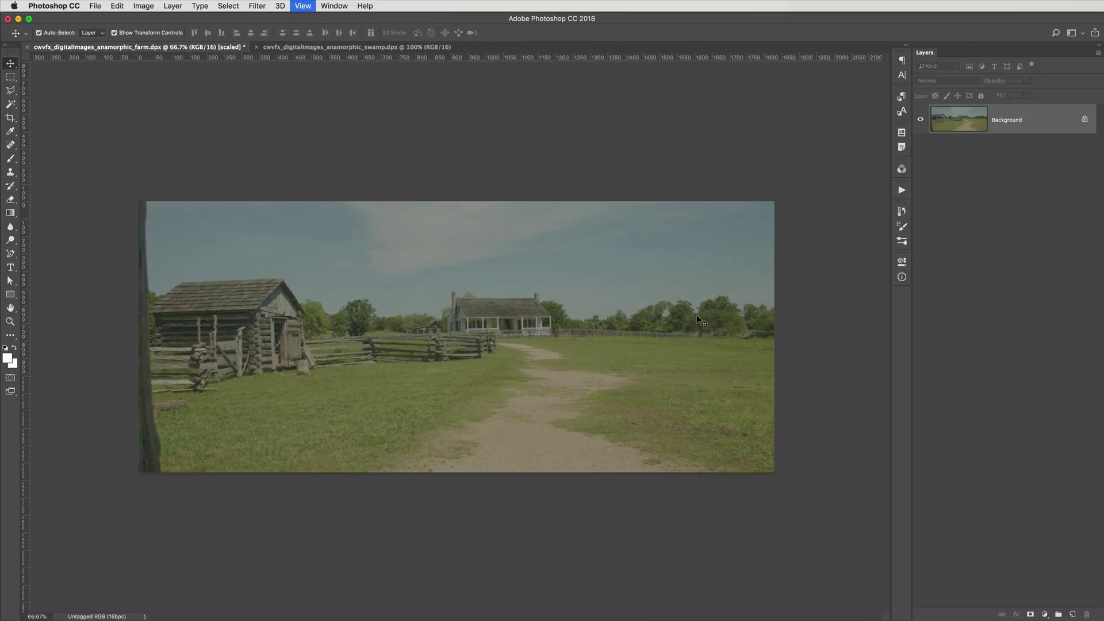
# Apply the Anamorphic 2:1 (2) pixel aspect ratio to cwvfx_digitalImages_anamorphic_swamp.dpx and show the whole frame at 66.7%.
pyautogui.click(350, 48)
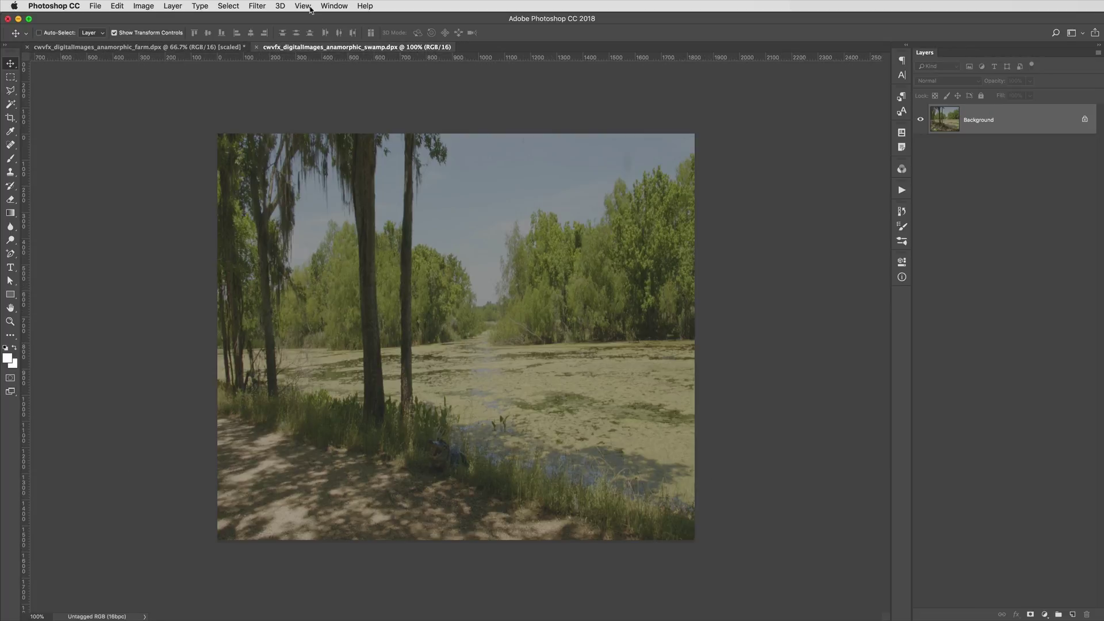
pyautogui.click(308, 7)
pyautogui.moveTo(330, 50)
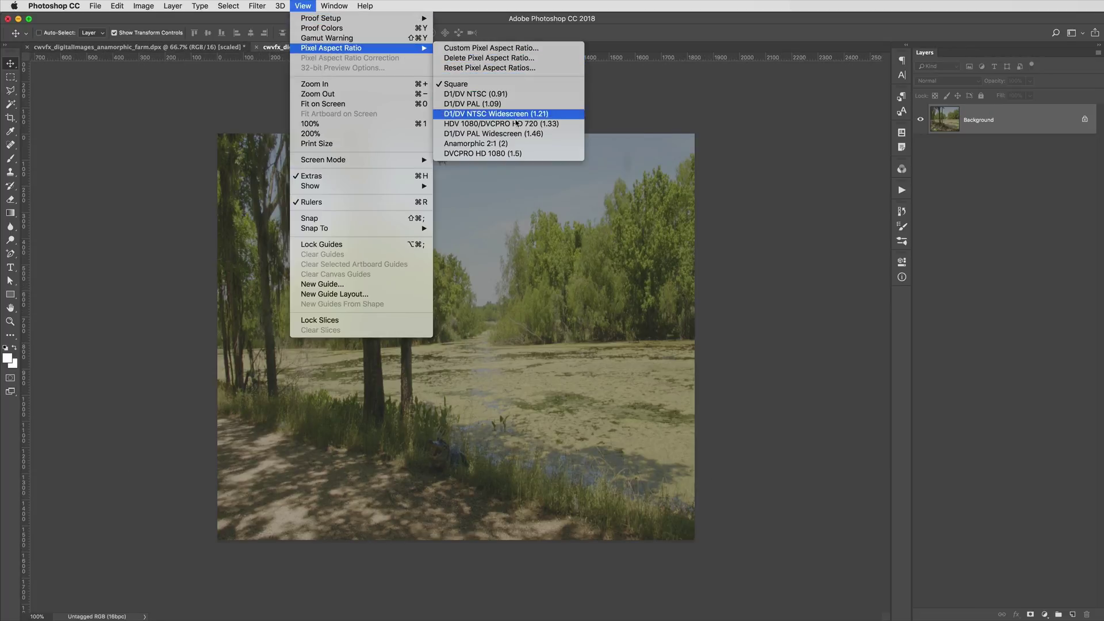
pyautogui.click(513, 144)
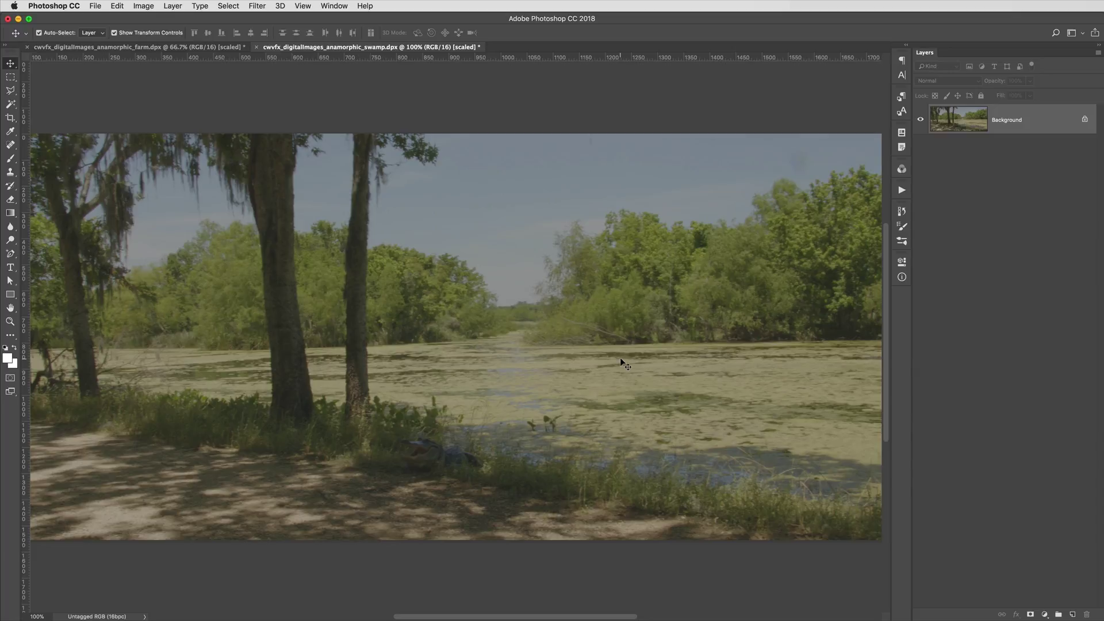
pyautogui.press('super+minus')
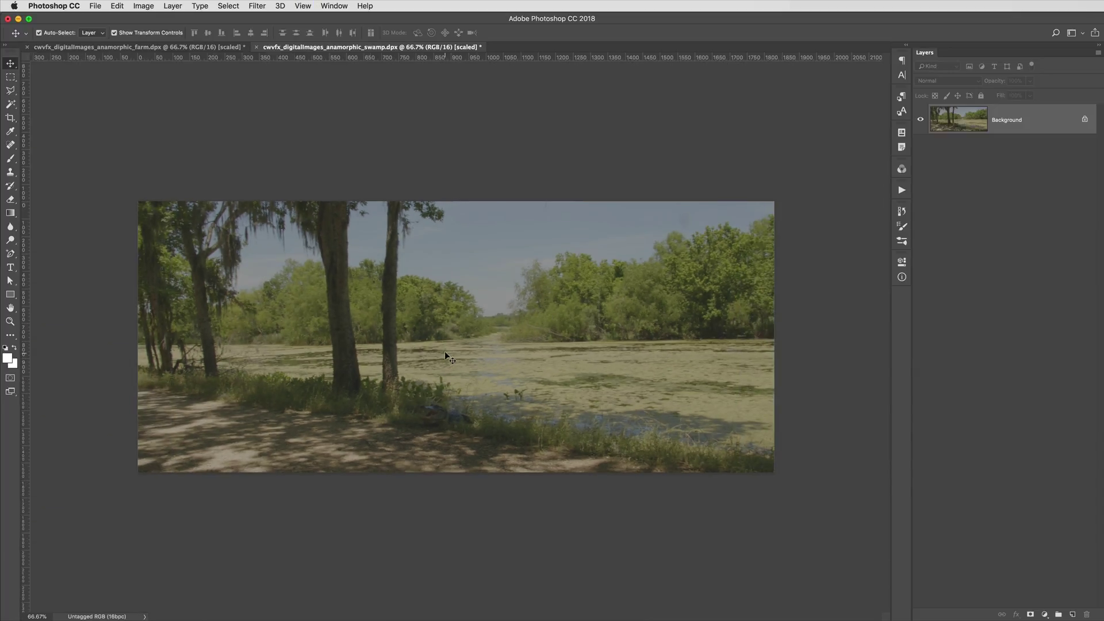
# Examine the shape of the individual pixels in the scaled swamp image at 6400% magnification.
pyautogui.press('super+plus')
pyautogui.press('super+plus')
pyautogui.press('super+plus')
pyautogui.press('super+plus')
pyautogui.press('super+plus')
pyautogui.press('super+plus')
pyautogui.press('super+plus')
pyautogui.press('super+plus')
pyautogui.press('super+plus')
pyautogui.press('super+plus')
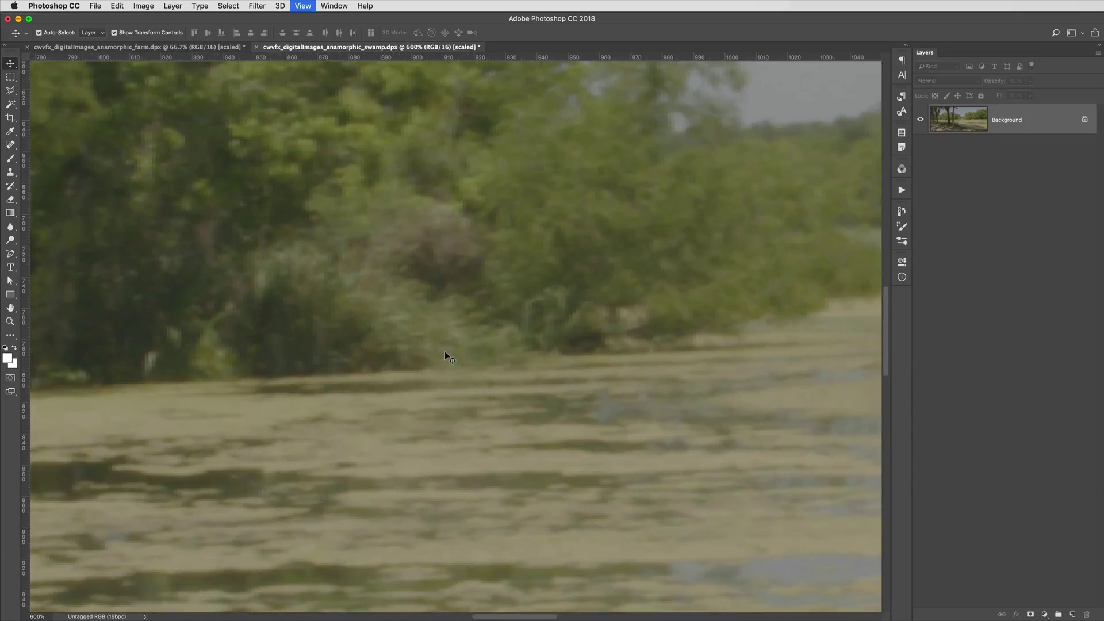
pyautogui.press('super+plus')
pyautogui.press('super+plus')
pyautogui.press('super+plus')
pyautogui.press('super+plus')
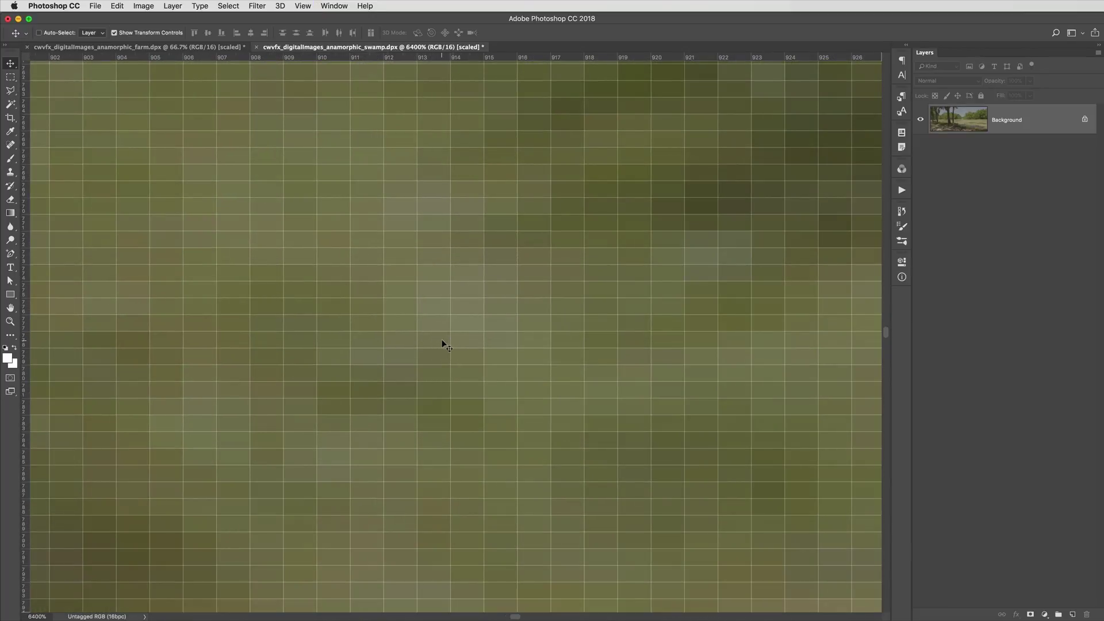
pyautogui.press('super+plus')
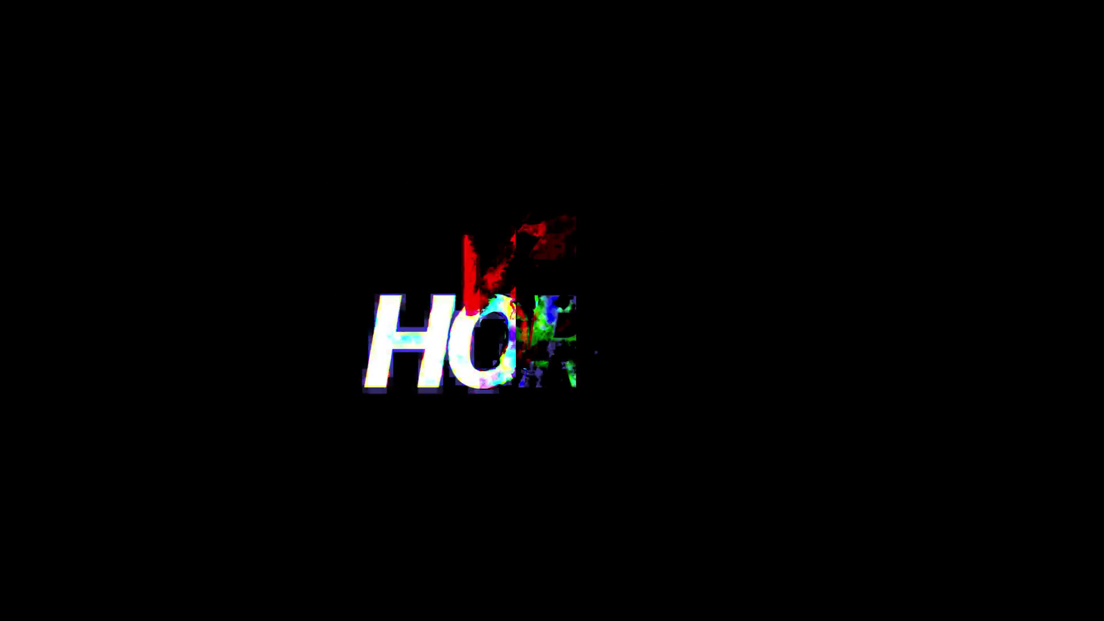